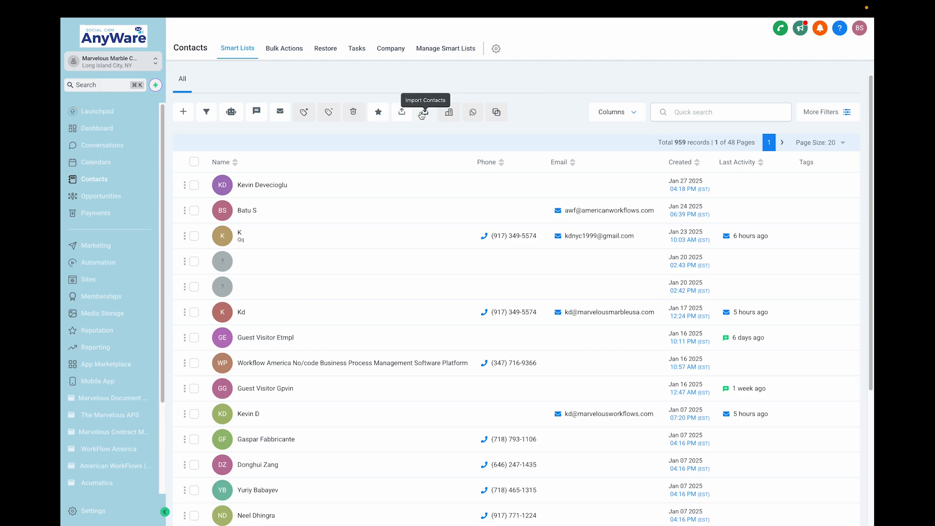
Start a bulk import of Contacts and set the import mode to Create contacts
{"action": "left_click", "coordinate": [425, 112]}
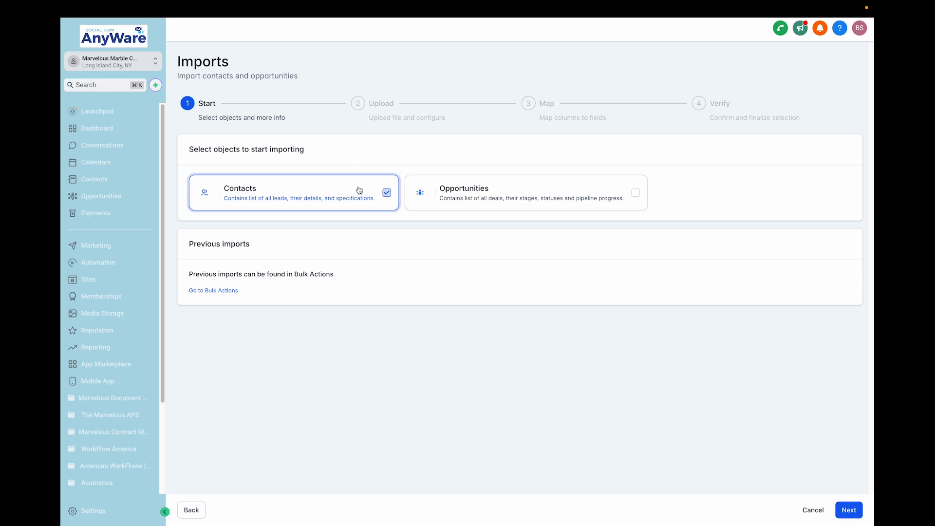
{"action": "left_click", "coordinate": [848, 510]}
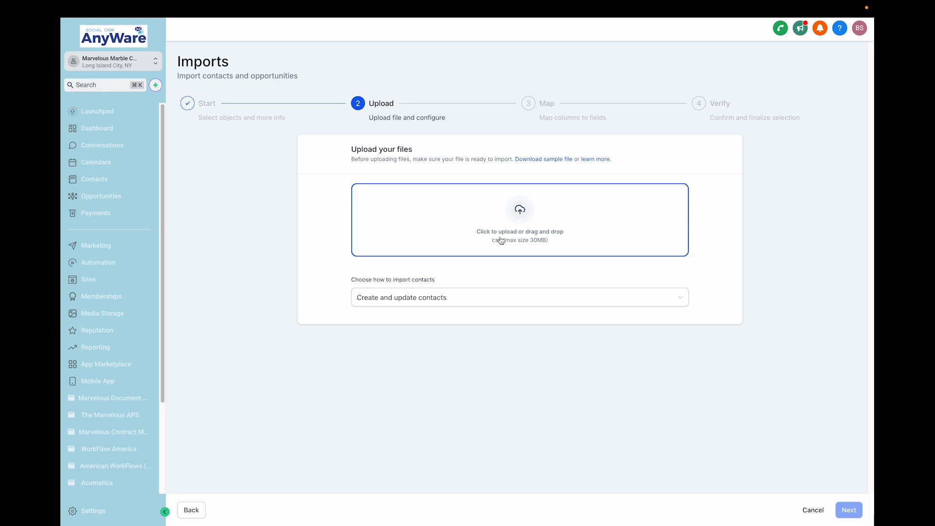
{"action": "left_click", "coordinate": [481, 305]}
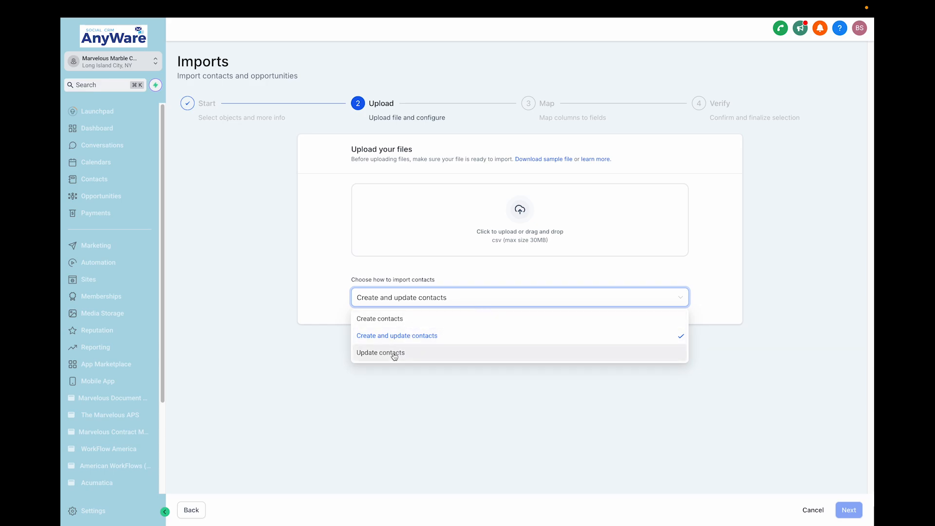
{"action": "left_click", "coordinate": [403, 320]}
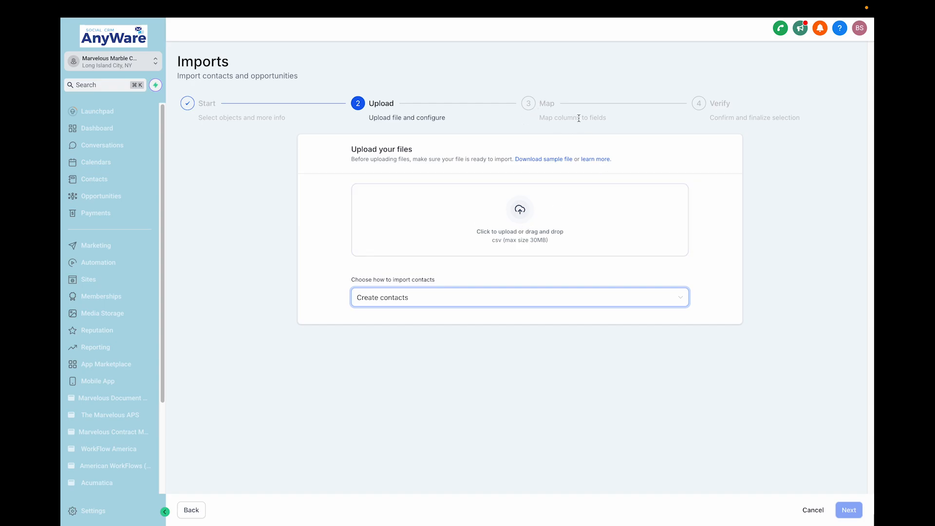
Upload Contacts for Marvelous Marble.csv, proceed to the column mapping stage and cancel the bulk import
{"action": "left_click", "coordinate": [517, 220]}
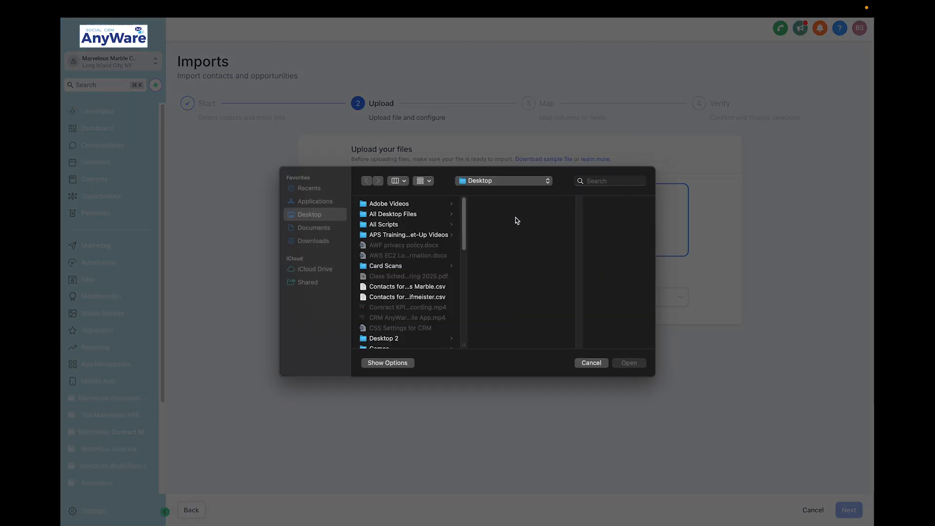
{"action": "left_click", "coordinate": [417, 289]}
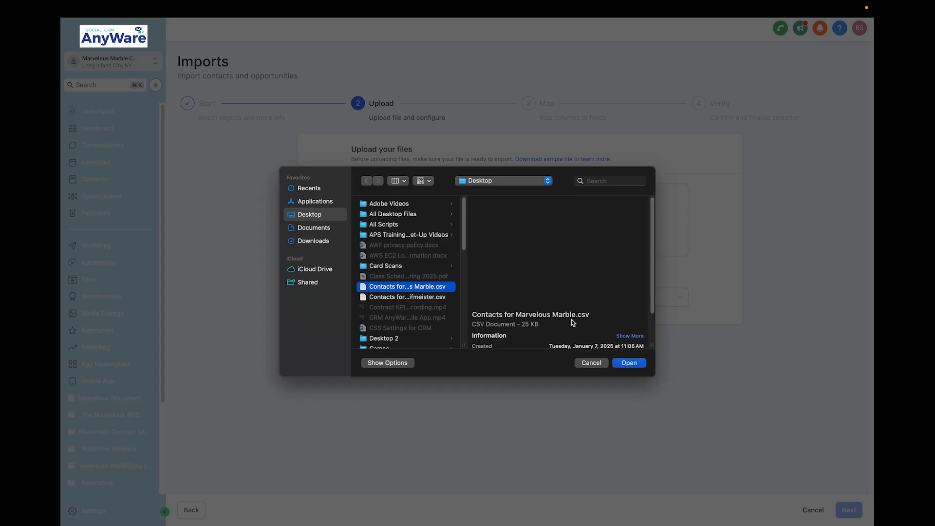
{"action": "left_click", "coordinate": [629, 363]}
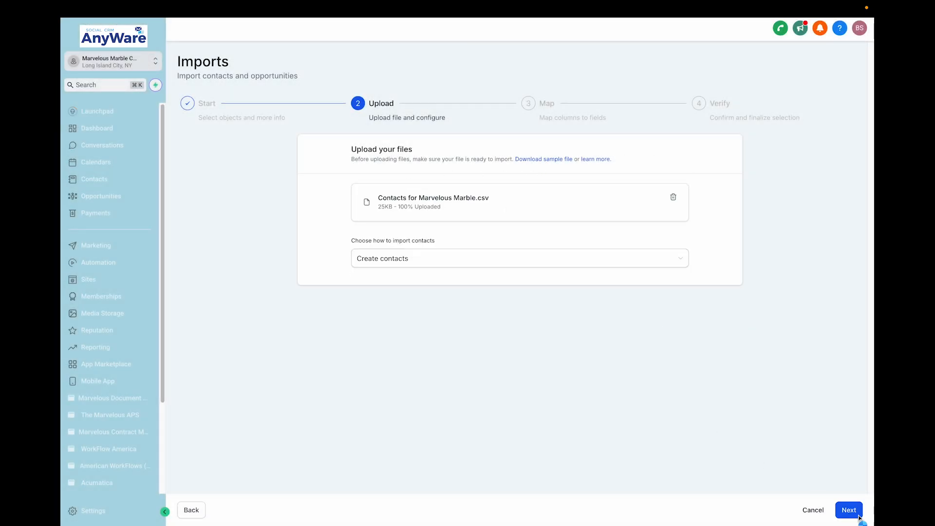
{"action": "left_click", "coordinate": [835, 510]}
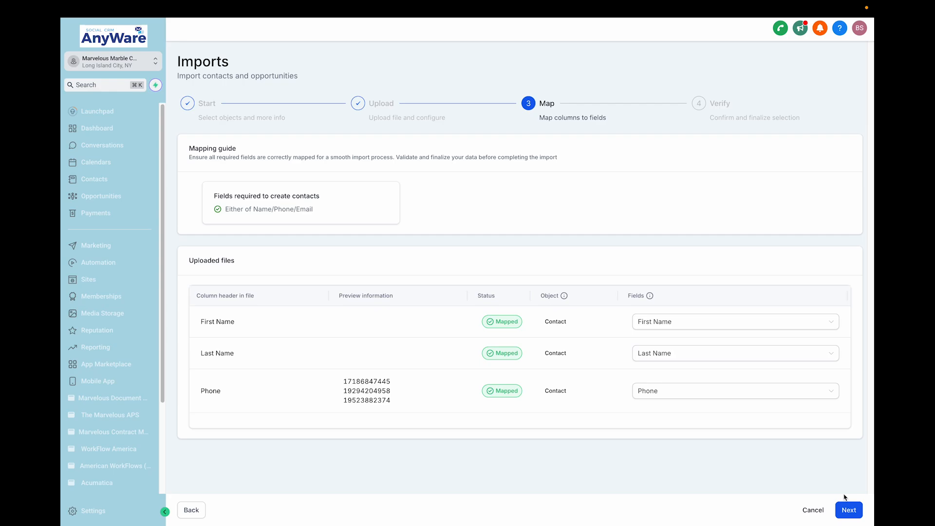
{"action": "left_click", "coordinate": [808, 510]}
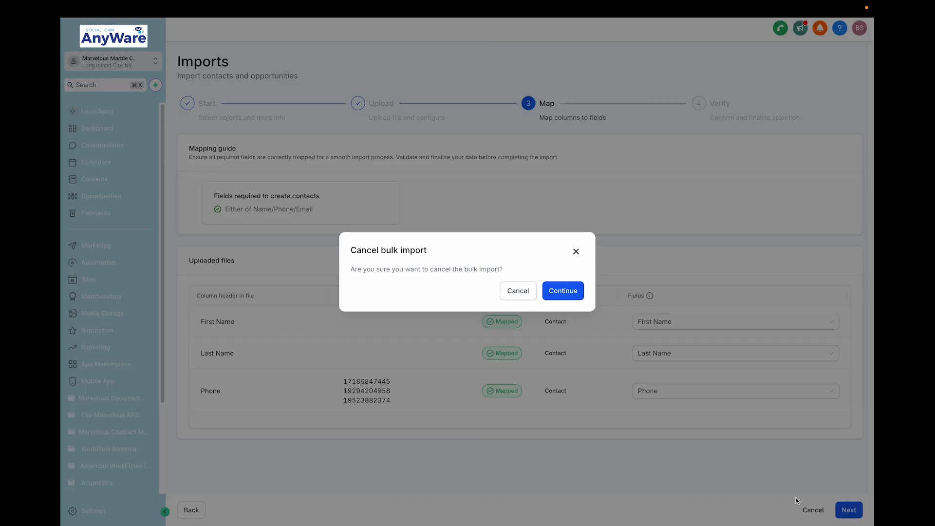
{"action": "left_click", "coordinate": [562, 292]}
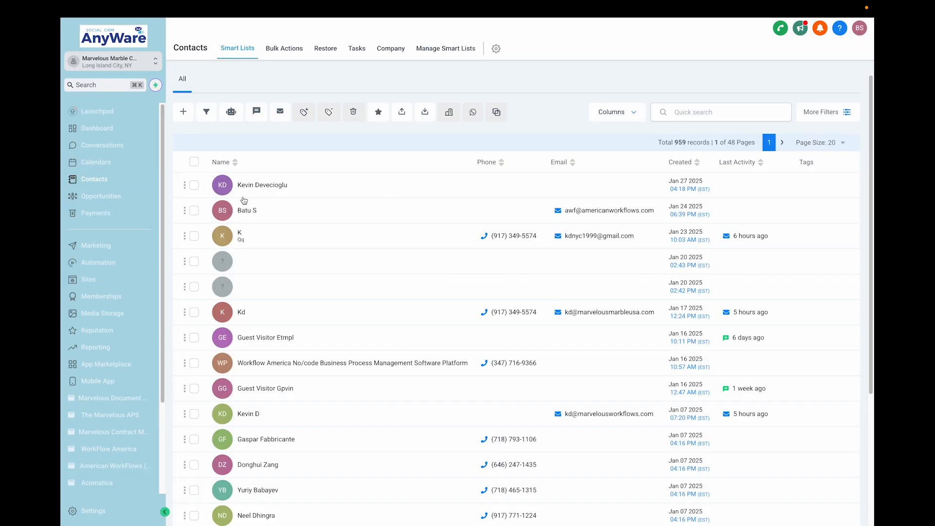
Open the contact record created Jan 17 2025 and look over its contact fields and Contact Type options
{"action": "left_click", "coordinate": [242, 312]}
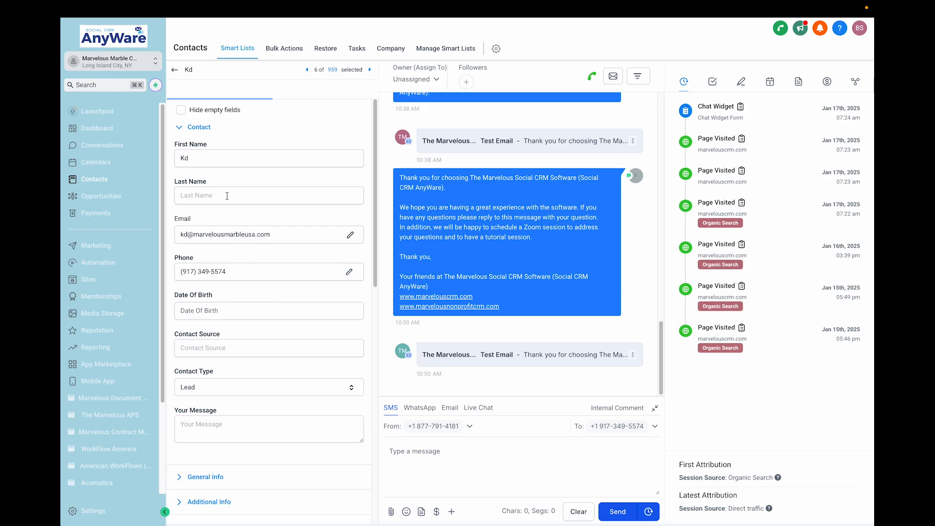
{"action": "scroll", "coordinate": [227, 279], "scroll_direction": "down", "scroll_amount": 2}
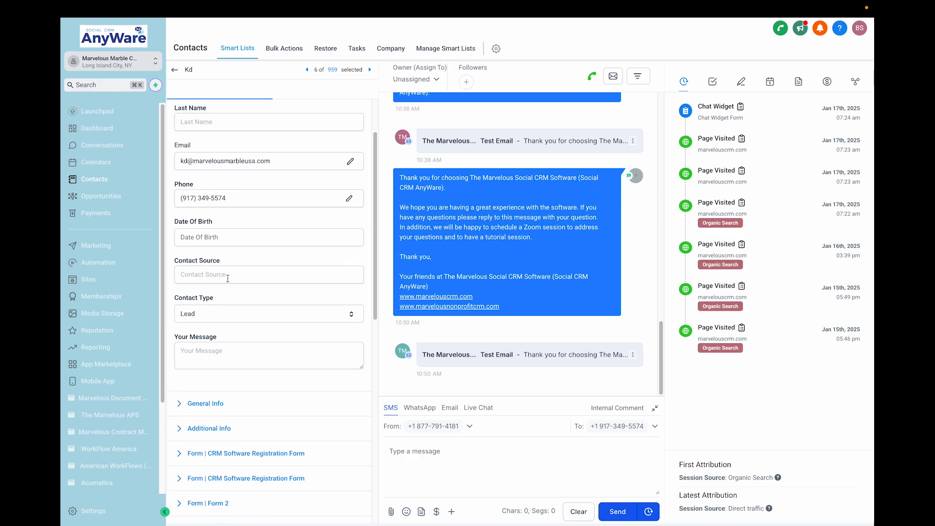
{"action": "scroll", "coordinate": [227, 278], "scroll_direction": "down", "scroll_amount": 2}
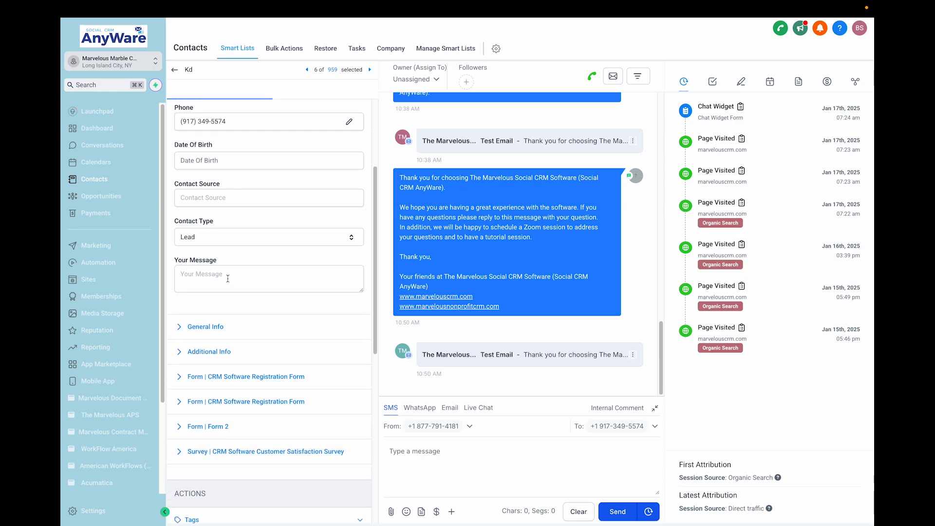
{"action": "left_click", "coordinate": [232, 244]}
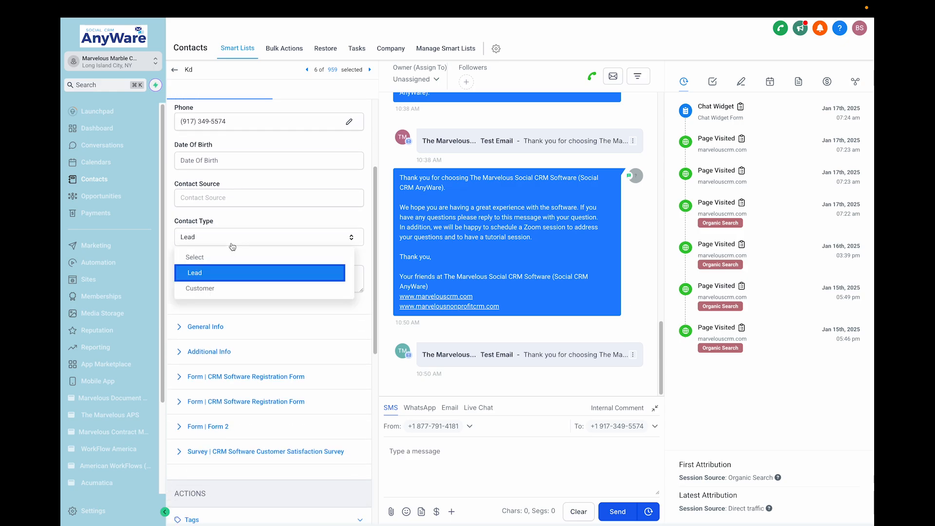
{"action": "left_click", "coordinate": [173, 220]}
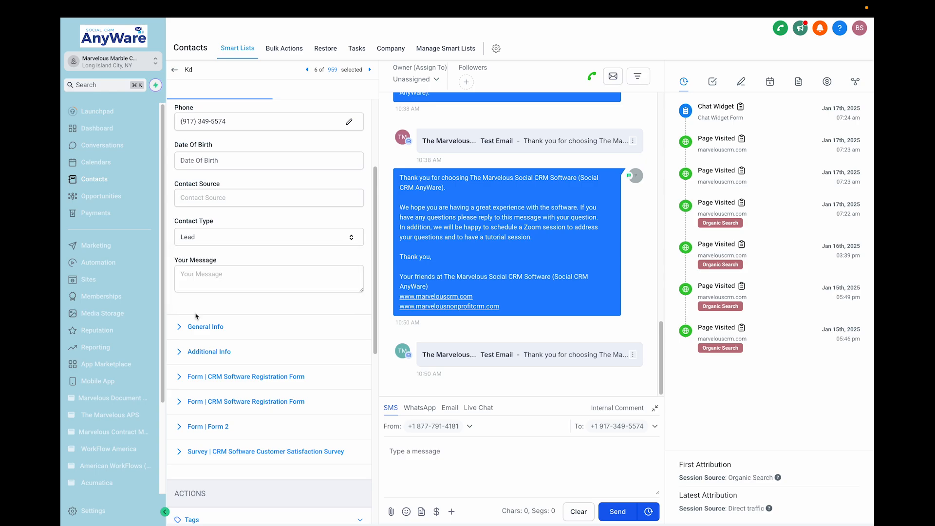
Expand the contact's General Info section and review its business, address, website and time zone fields
{"action": "left_click", "coordinate": [179, 328]}
{"action": "scroll", "coordinate": [228, 354], "scroll_direction": "down", "scroll_amount": 2}
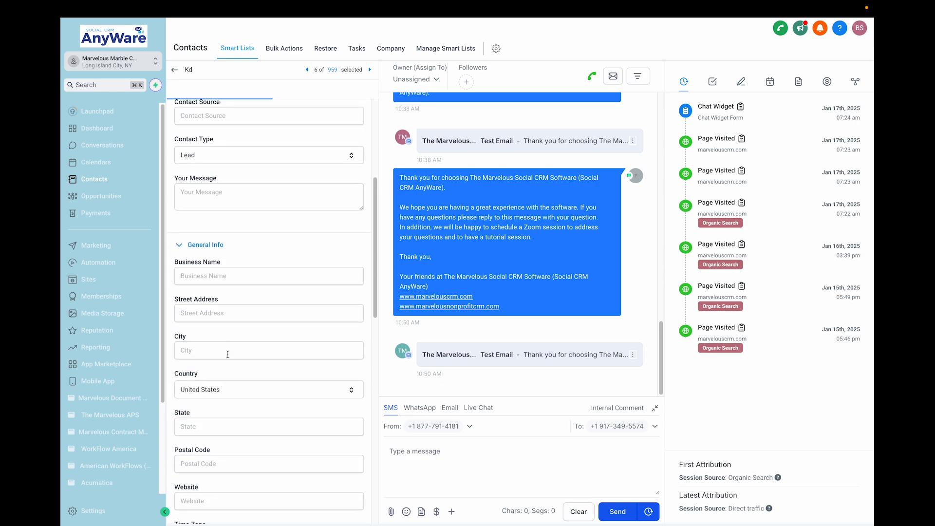
{"action": "scroll", "coordinate": [227, 354], "scroll_direction": "down", "scroll_amount": 5}
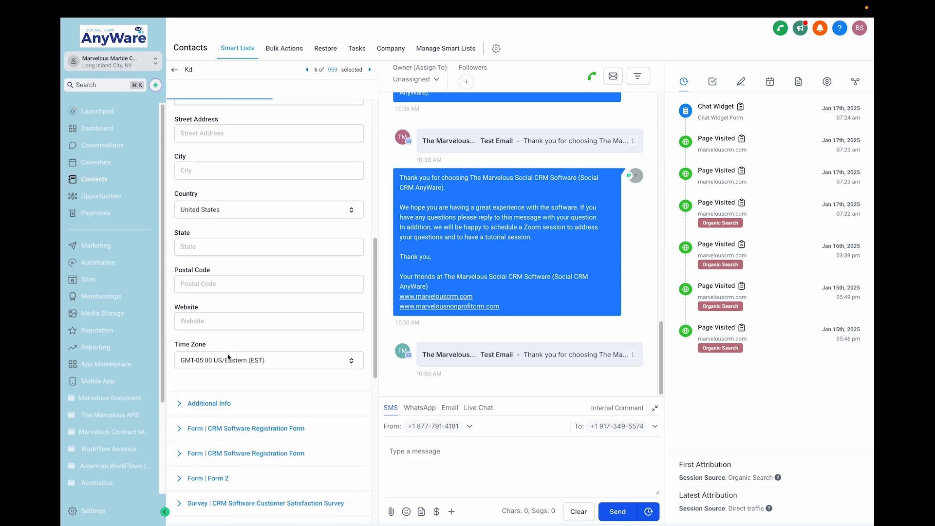
{"action": "scroll", "coordinate": [227, 357], "scroll_direction": "down", "scroll_amount": 1}
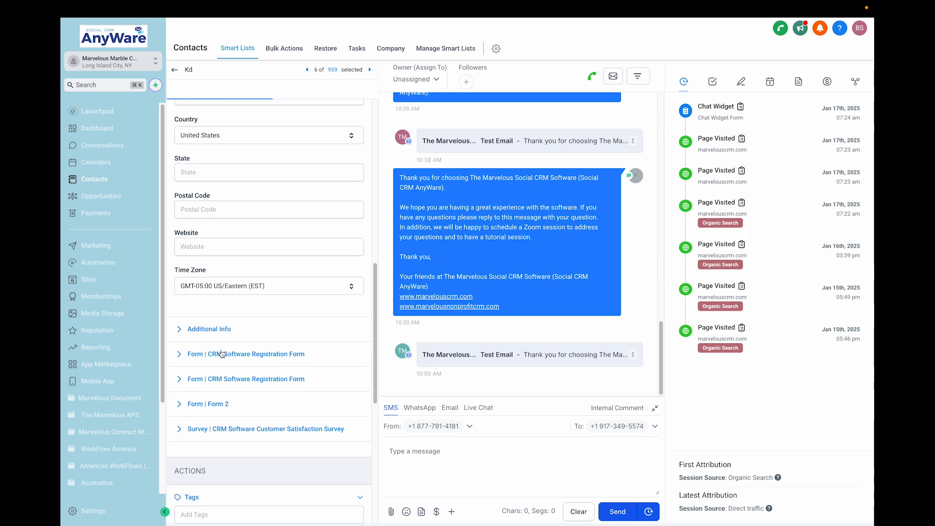
Expand the Additional Info section and review the contact's remaining fields down to Actions, Client Portal and DND settings
{"action": "left_click", "coordinate": [184, 328]}
{"action": "scroll", "coordinate": [221, 354], "scroll_direction": "down", "scroll_amount": 2}
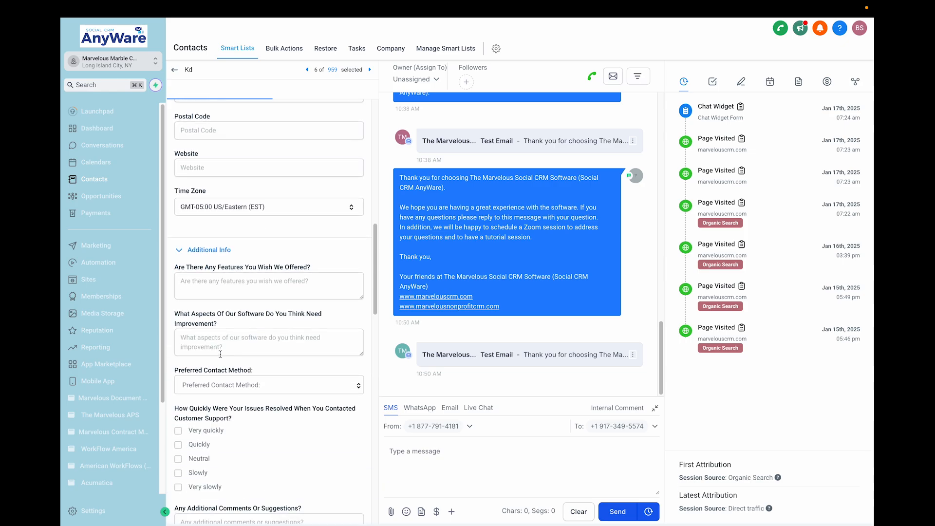
{"action": "scroll", "coordinate": [221, 355], "scroll_direction": "down", "scroll_amount": 1}
{"action": "scroll", "coordinate": [220, 354], "scroll_direction": "down", "scroll_amount": 10}
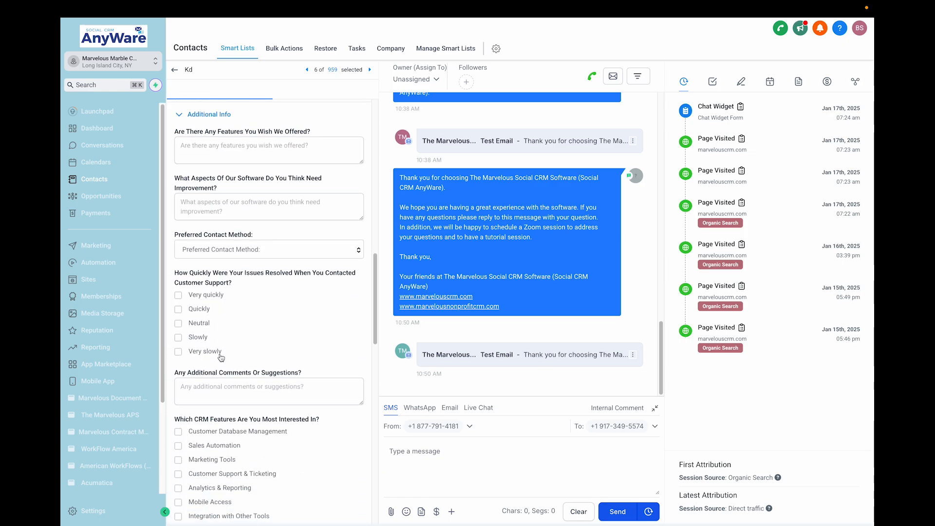
{"action": "scroll", "coordinate": [220, 357], "scroll_direction": "down", "scroll_amount": 10}
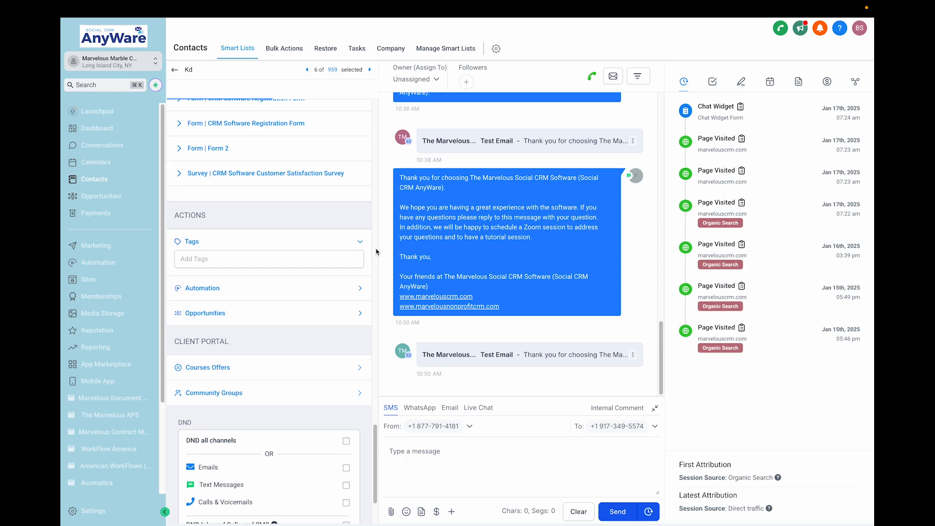
{"action": "scroll", "coordinate": [376, 252], "scroll_direction": "down", "scroll_amount": 2}
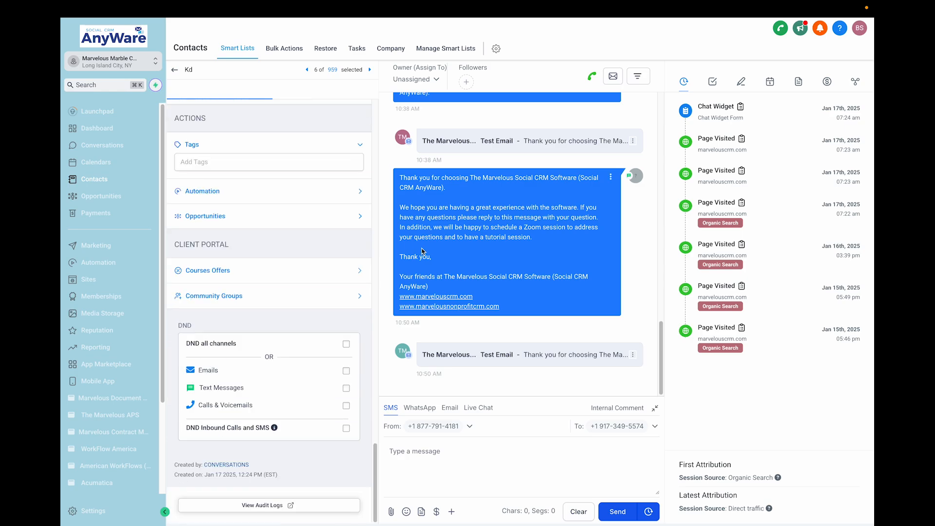
Review the contact's conversation history, including the earlier text messages, emails and invoice entries
{"action": "scroll", "coordinate": [540, 267], "scroll_direction": "up", "scroll_amount": 2}
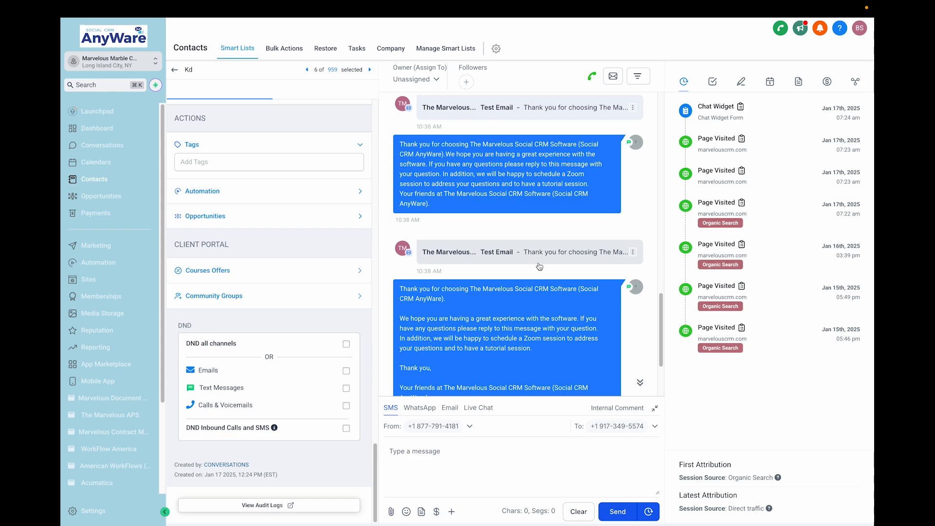
{"action": "scroll", "coordinate": [539, 267], "scroll_direction": "down", "scroll_amount": 2}
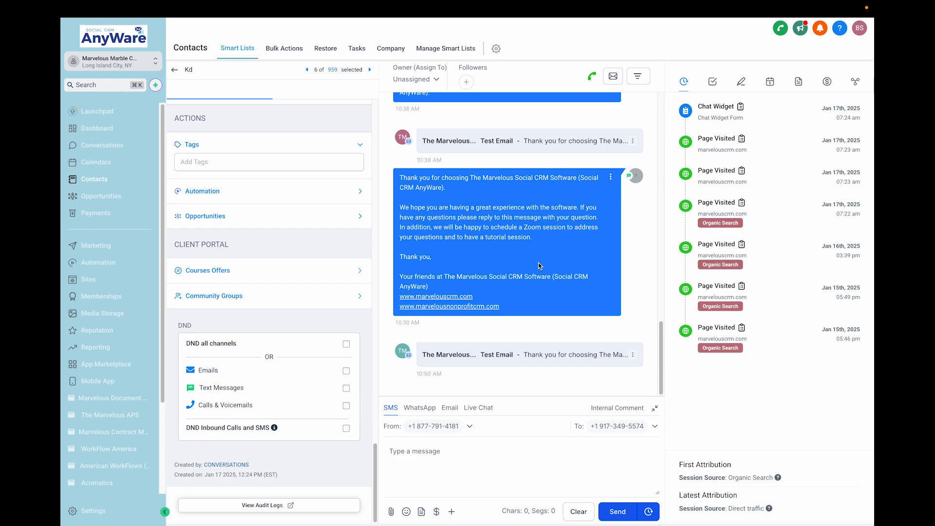
{"action": "scroll", "coordinate": [540, 266], "scroll_direction": "up", "scroll_amount": 6}
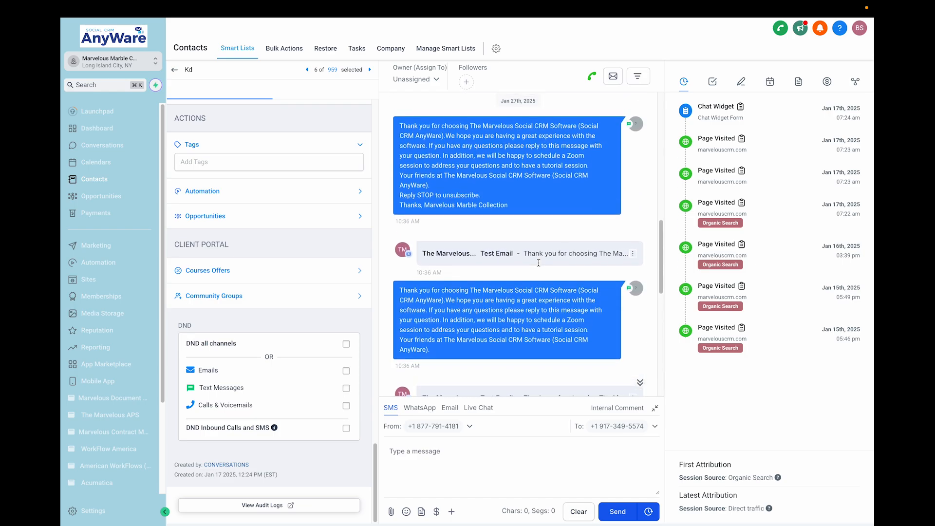
{"action": "scroll", "coordinate": [540, 266], "scroll_direction": "up", "scroll_amount": 5}
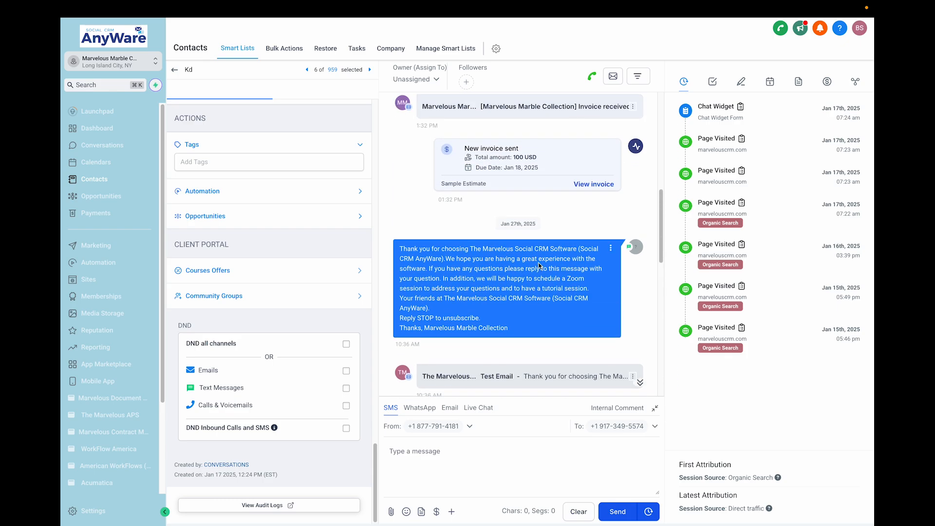
{"action": "scroll", "coordinate": [540, 266], "scroll_direction": "down", "scroll_amount": 10}
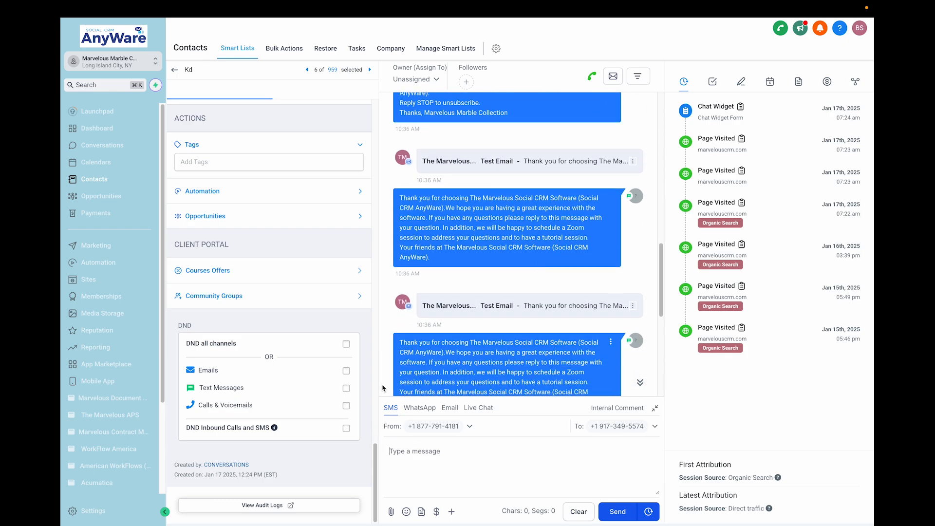
View the Email message composer for this contact and return to the SMS composer
{"action": "left_click", "coordinate": [431, 410]}
{"action": "left_click", "coordinate": [450, 431]}
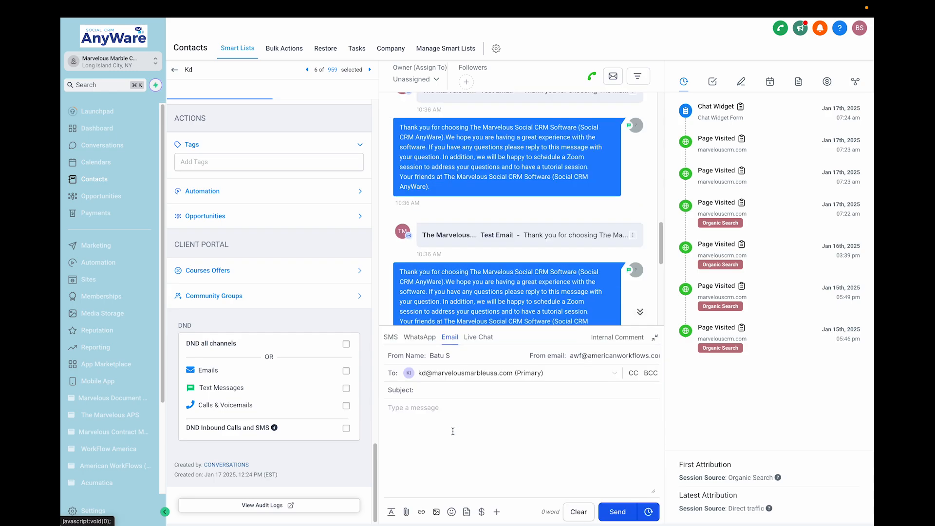
{"action": "left_click", "coordinate": [392, 339]}
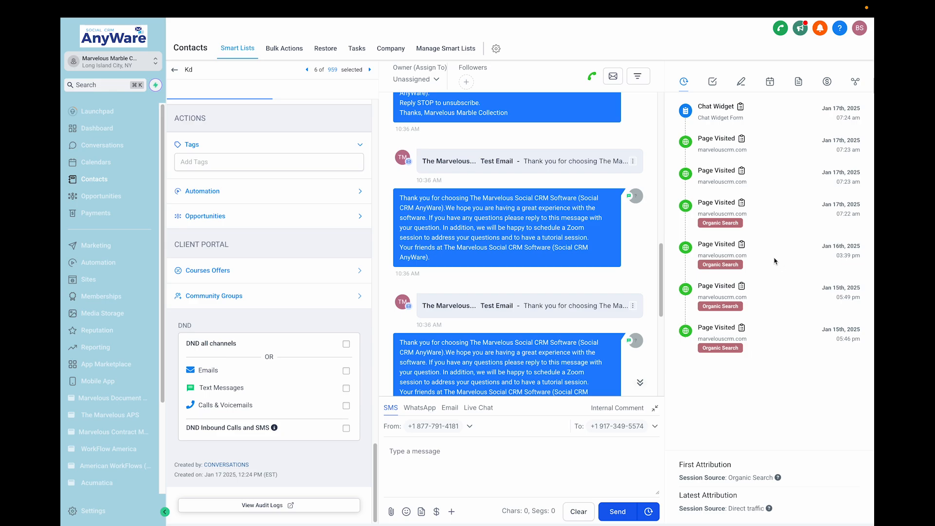
Review the contact's appointments, documents, payments and tasks, and return to the contacts list
{"action": "left_click", "coordinate": [770, 81]}
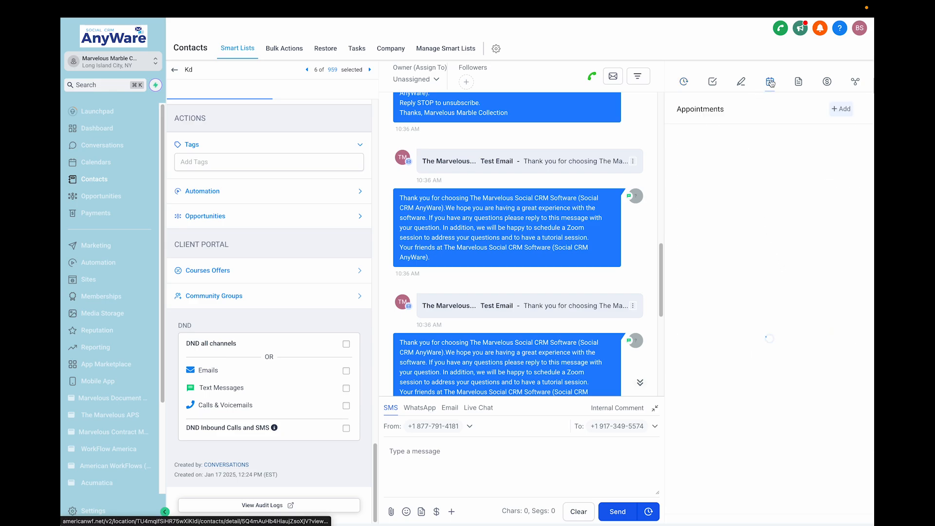
{"action": "left_click", "coordinate": [798, 83]}
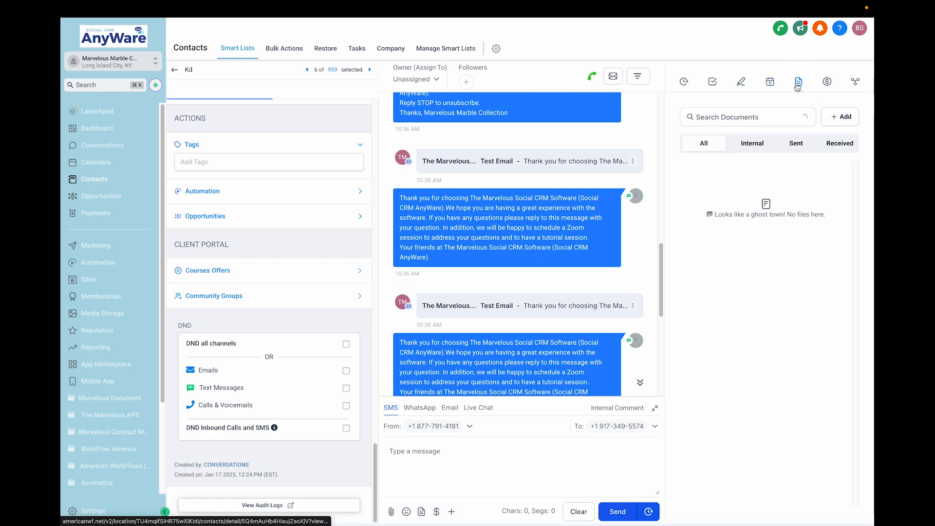
{"action": "left_click", "coordinate": [828, 81]}
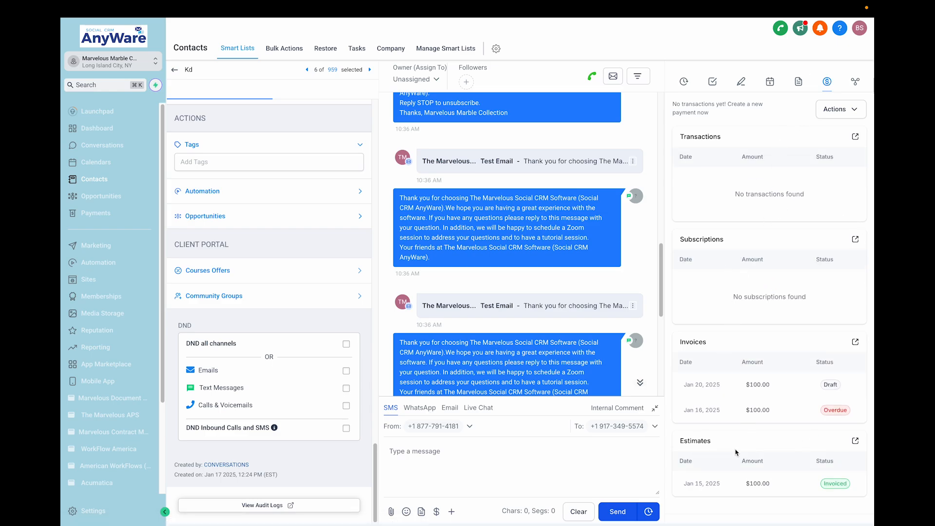
{"action": "left_click", "coordinate": [712, 83]}
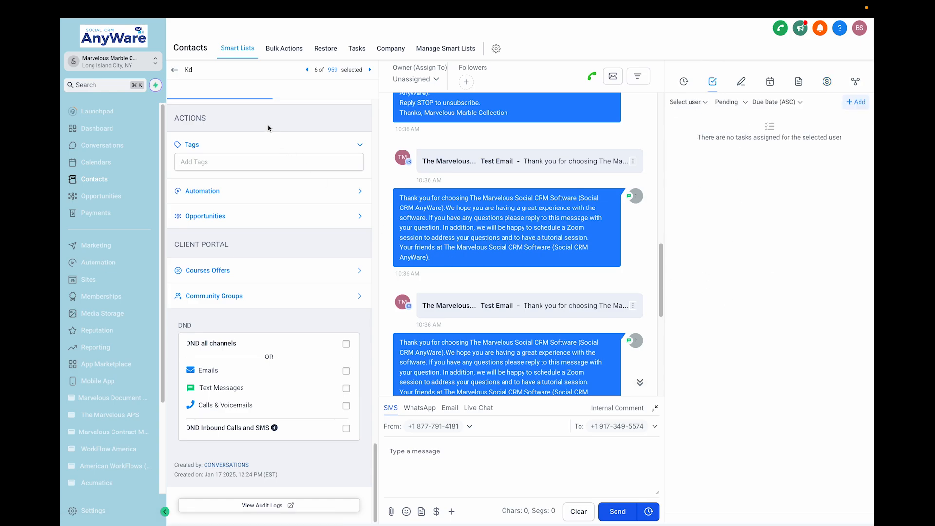
{"action": "left_click", "coordinate": [175, 72]}
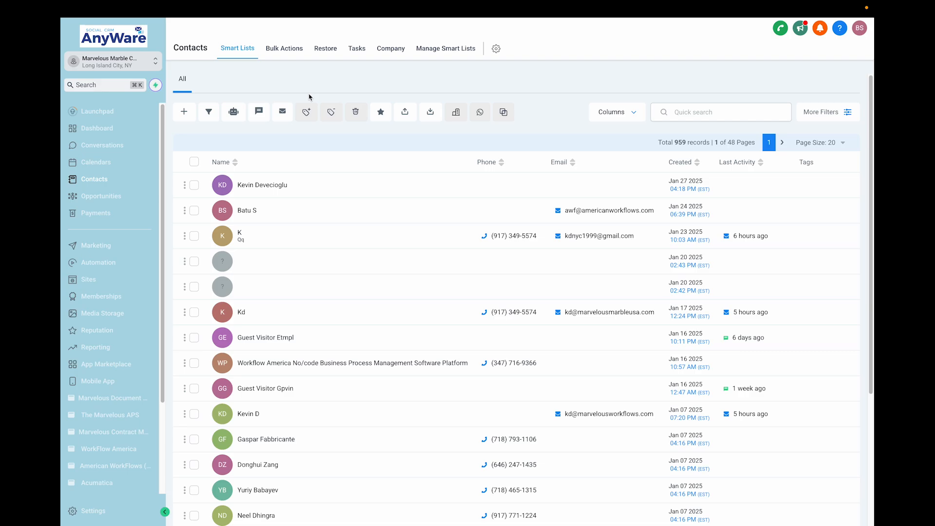
Open a blank new-contact form, look over its fields and Contact Type options, and close it without saving
{"action": "left_click", "coordinate": [185, 112]}
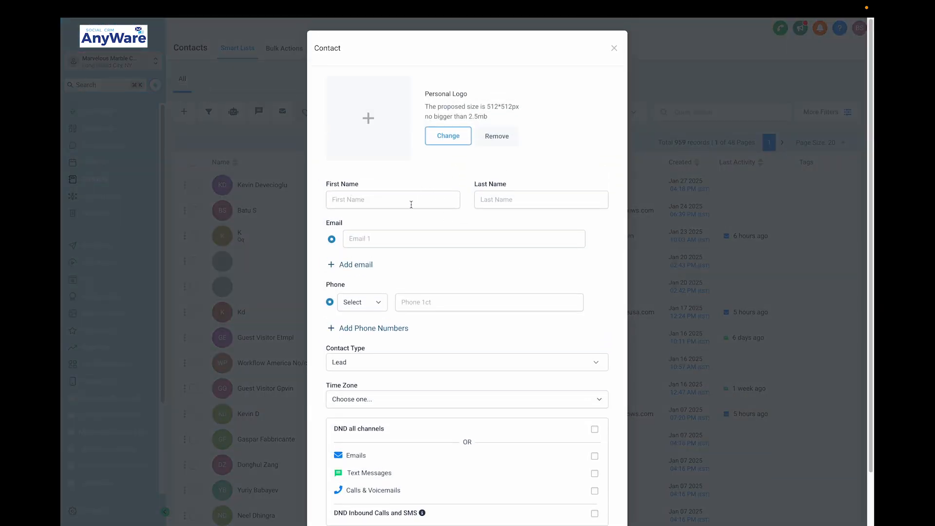
{"action": "scroll", "coordinate": [484, 237], "scroll_direction": "down", "scroll_amount": 1}
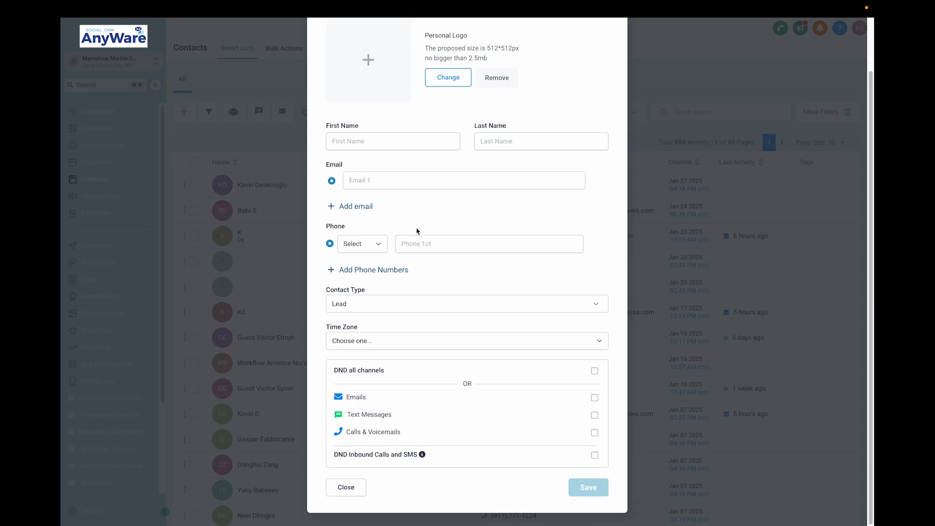
{"action": "left_click", "coordinate": [384, 311]}
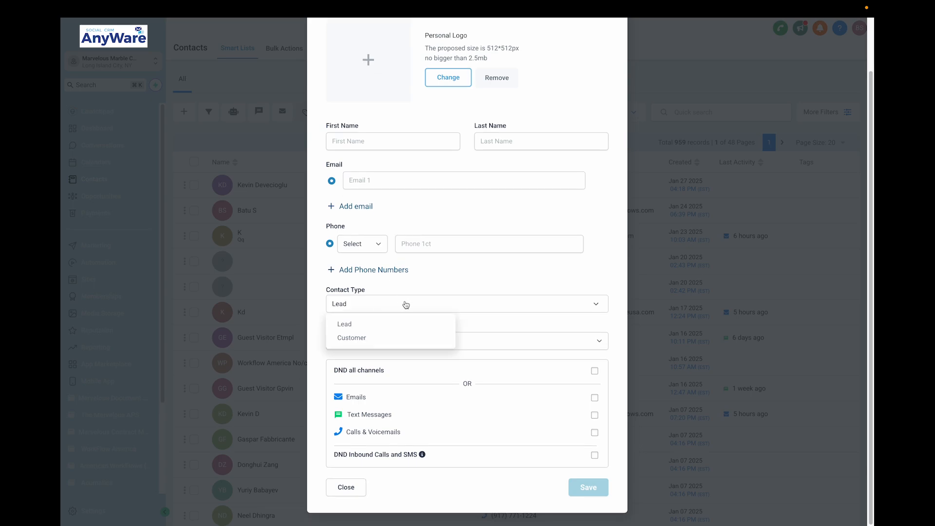
{"action": "left_click", "coordinate": [447, 289]}
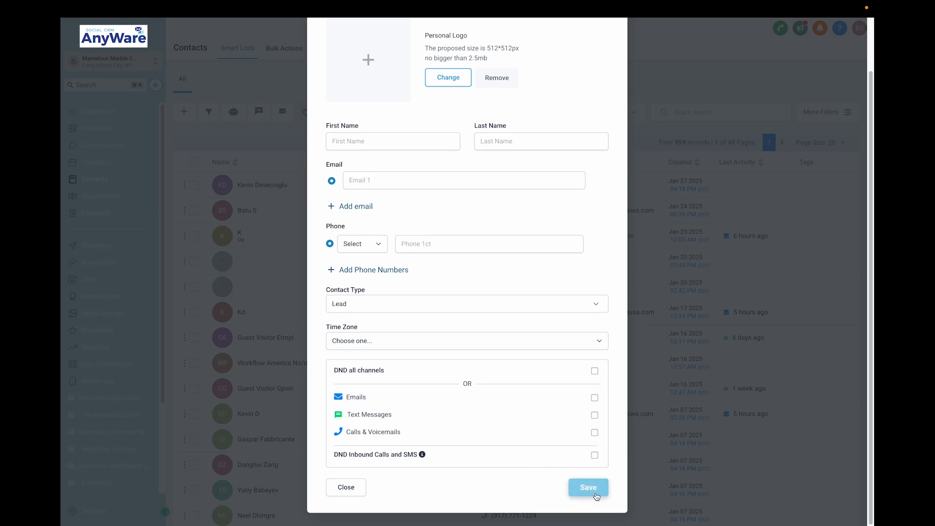
{"action": "scroll", "coordinate": [561, 324], "scroll_direction": "up", "scroll_amount": 2}
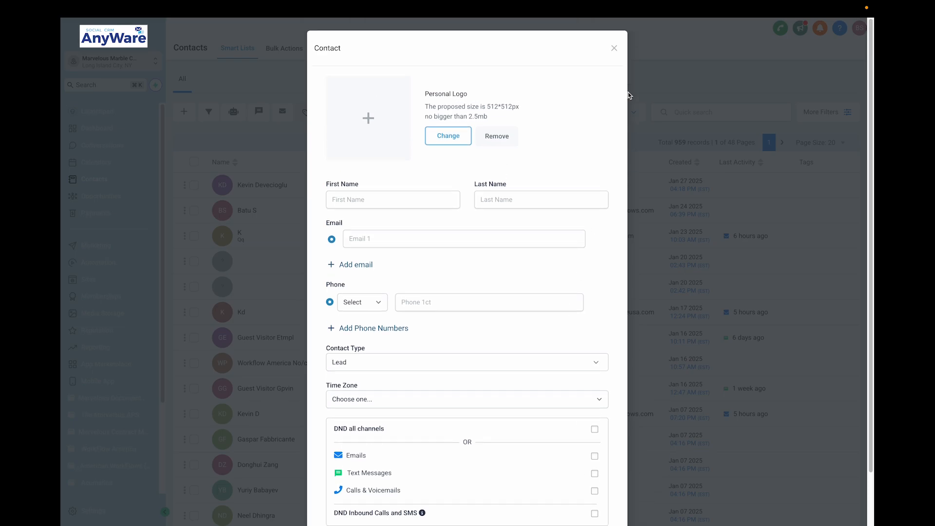
{"action": "left_click", "coordinate": [613, 53]}
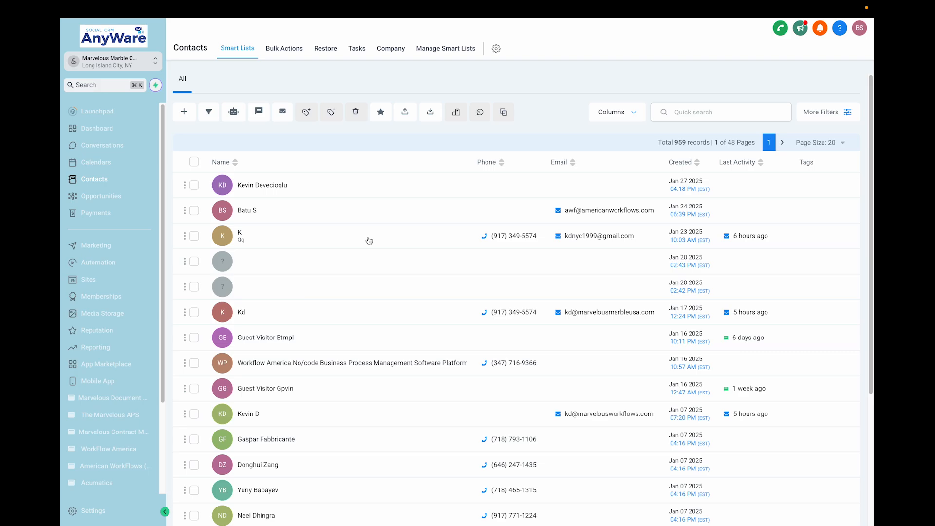